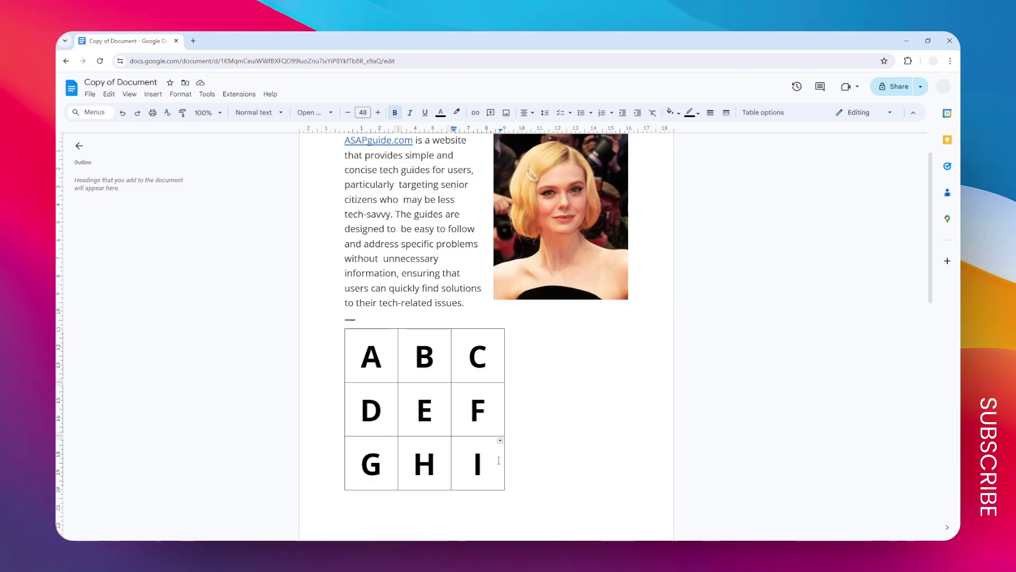
Select all nine cells of the 3×3 A–I table by dragging from I to A
drag(490, 465, 387, 369)
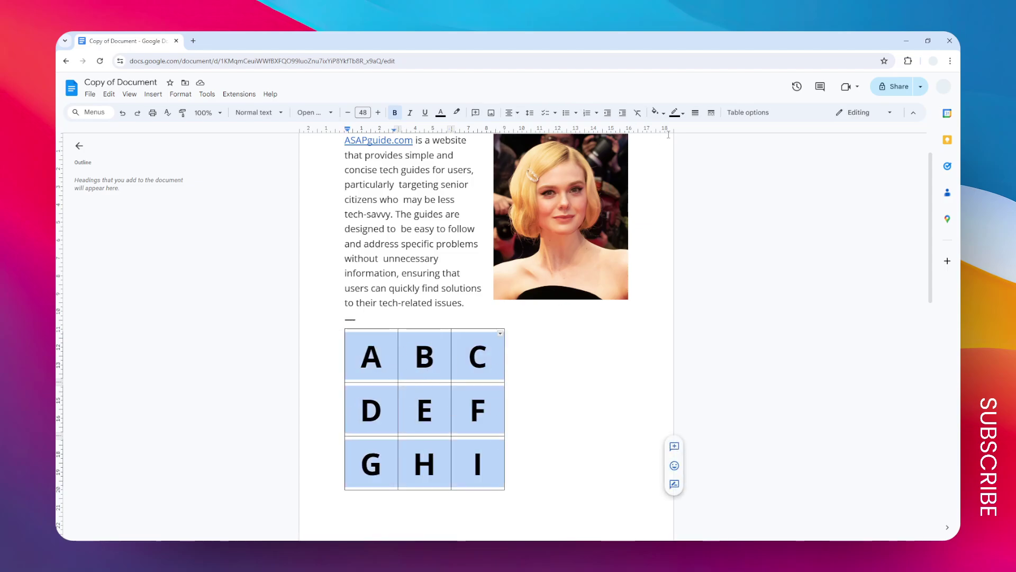
In Table properties, set column width to 2 cm and minimum row height to 2 cm
click(747, 112)
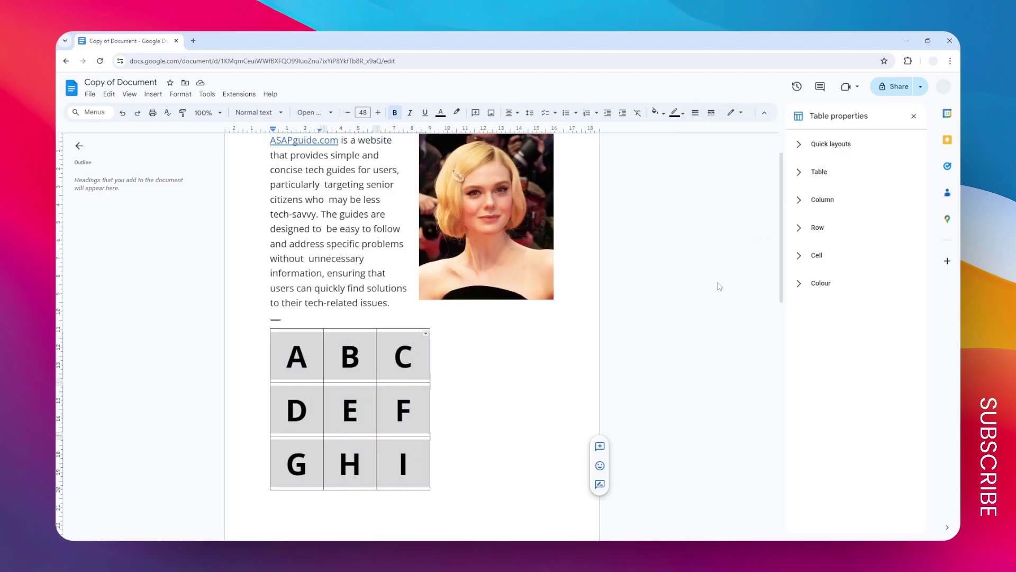
click(800, 199)
click(855, 254)
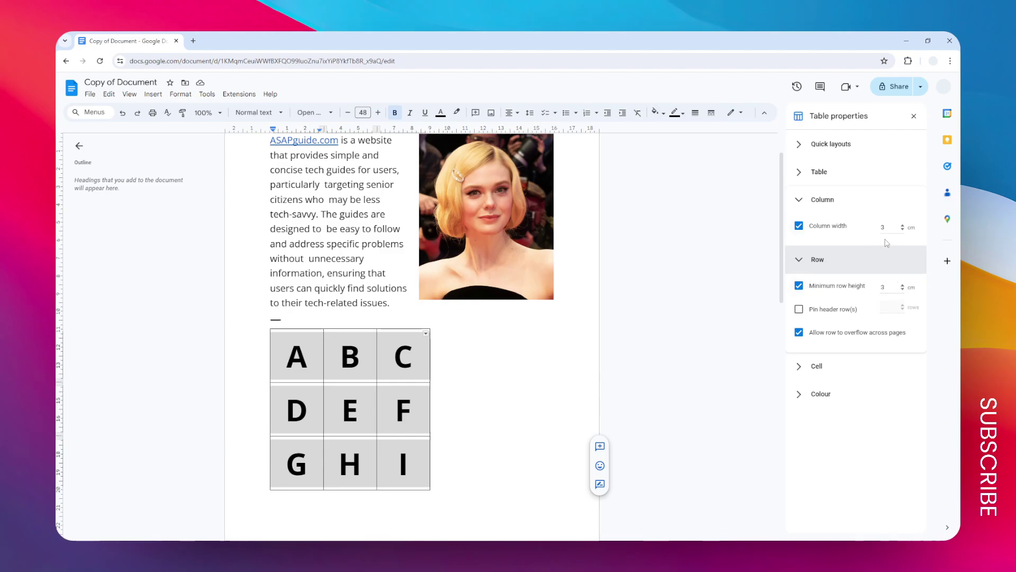
drag(889, 228, 881, 233)
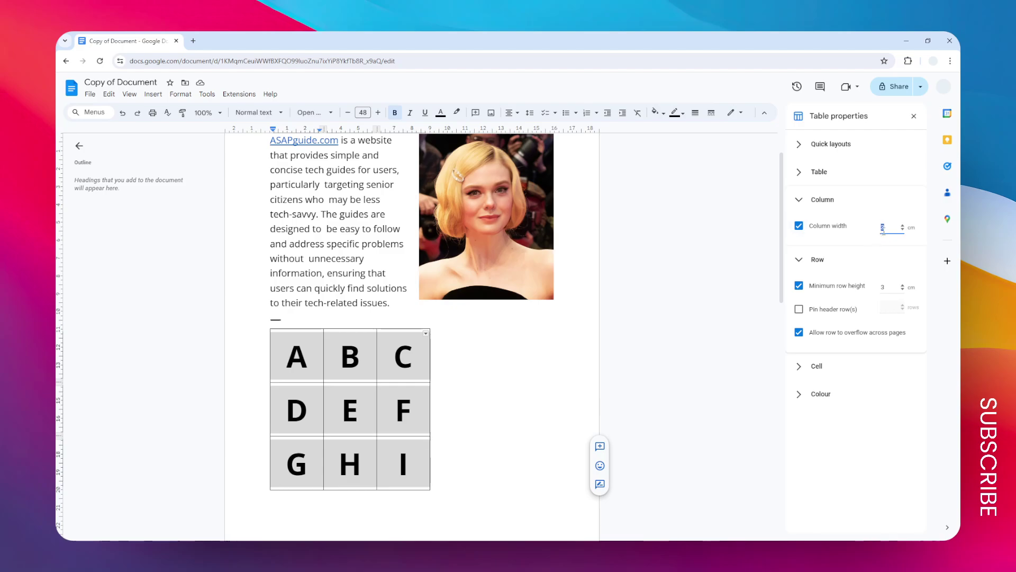
text(2)
drag(894, 286, 871, 290)
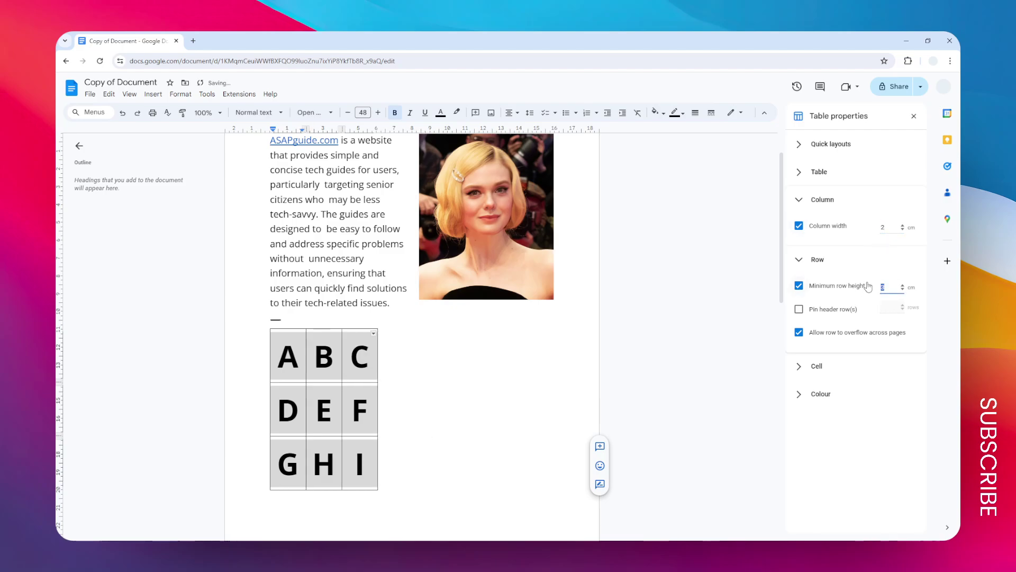
text(2)
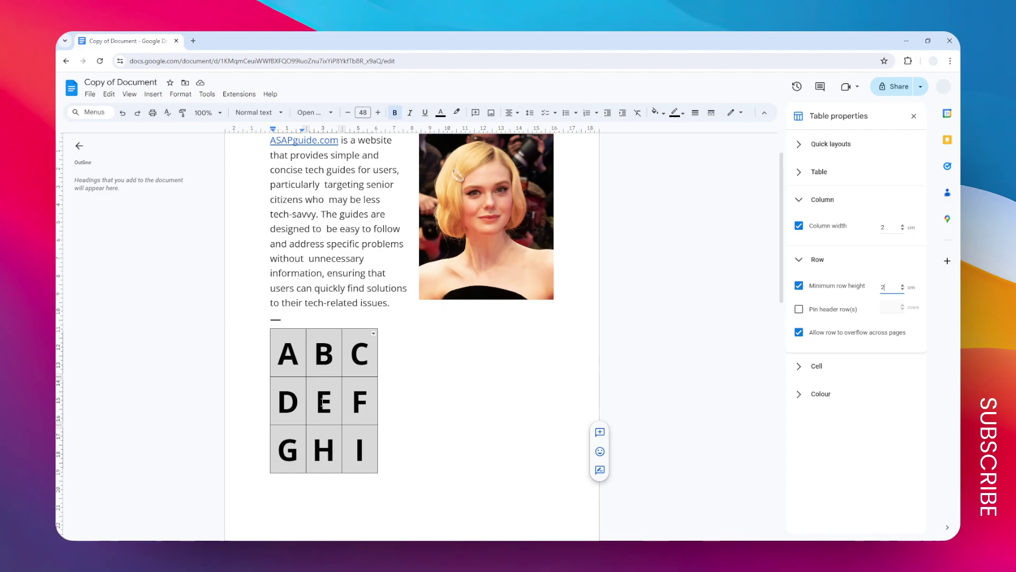
Set the table letters to font size 30 and collapse the Column and Row settings
click(363, 113)
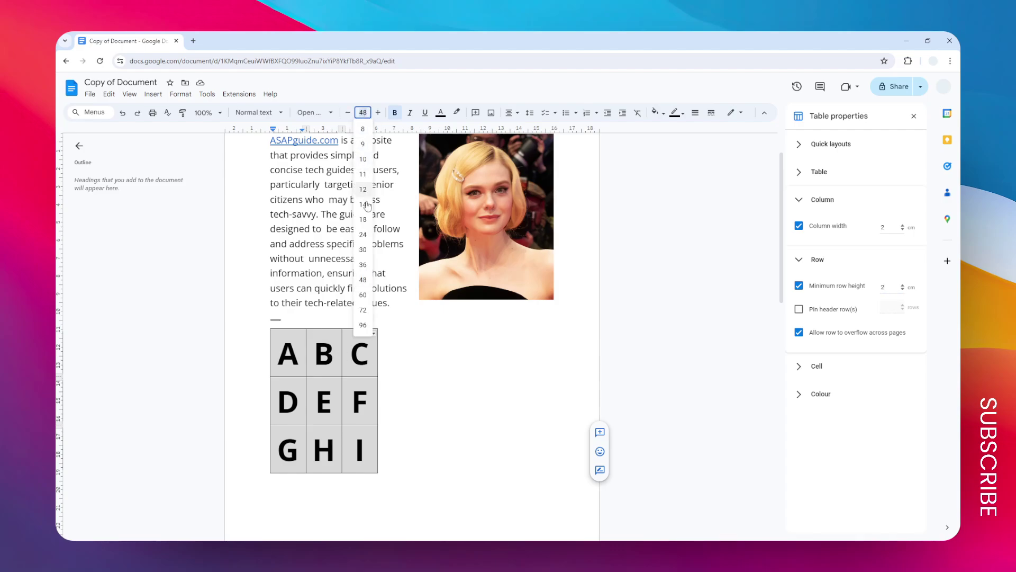
click(365, 253)
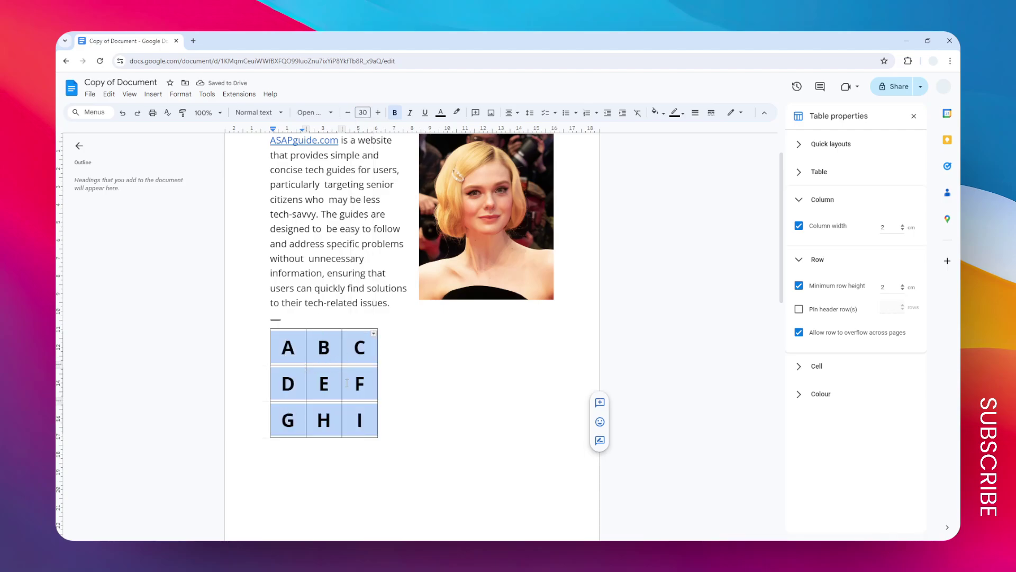
click(374, 419)
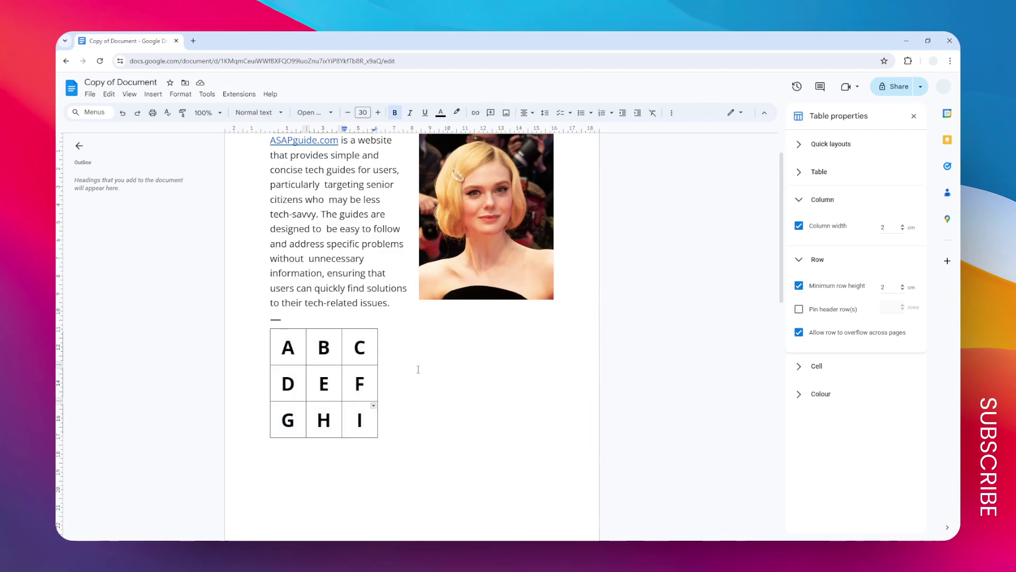
click(822, 202)
click(833, 228)
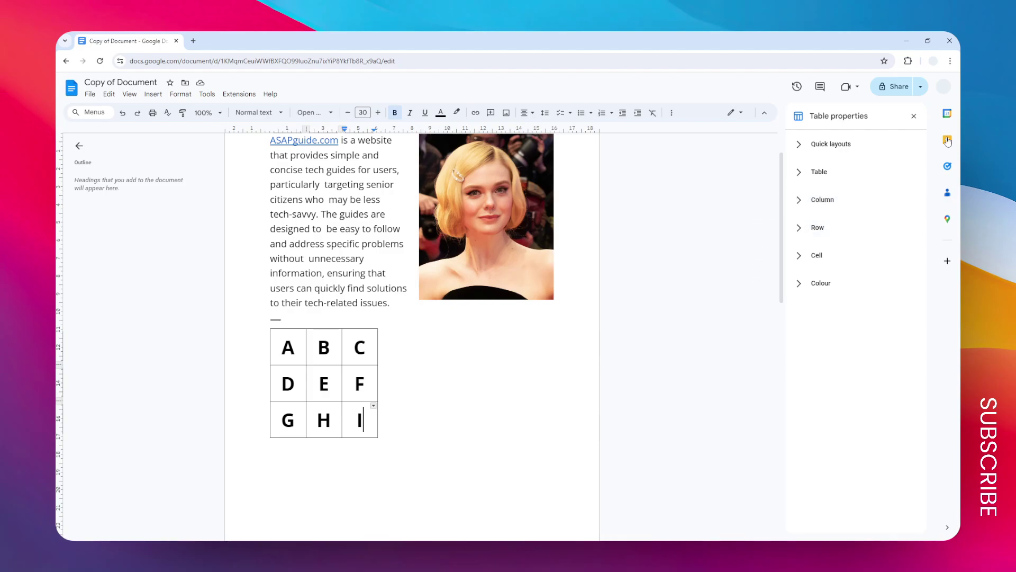
Close Table properties and undo the font size and table resizing changes
click(914, 116)
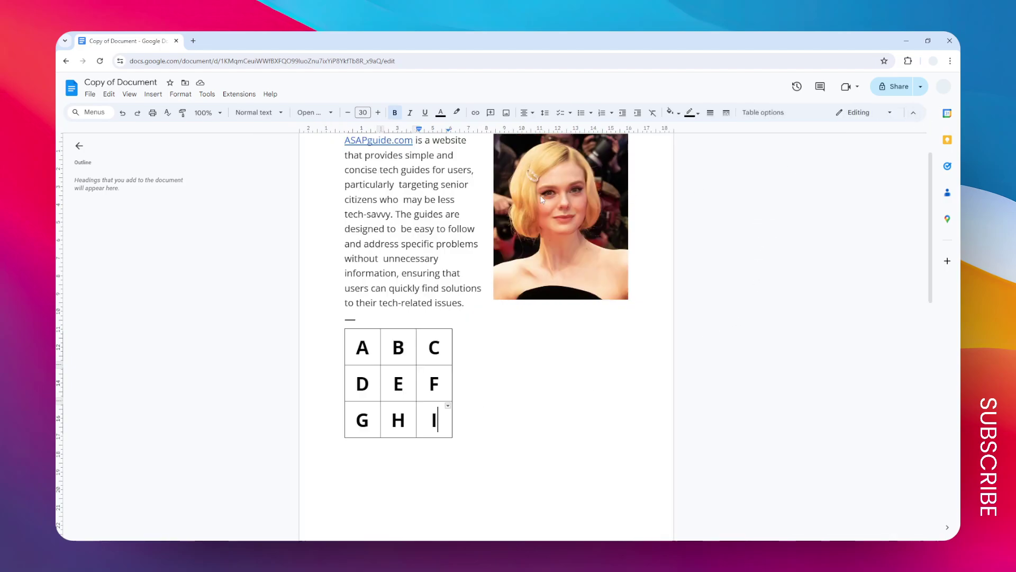
click(123, 116)
click(122, 116)
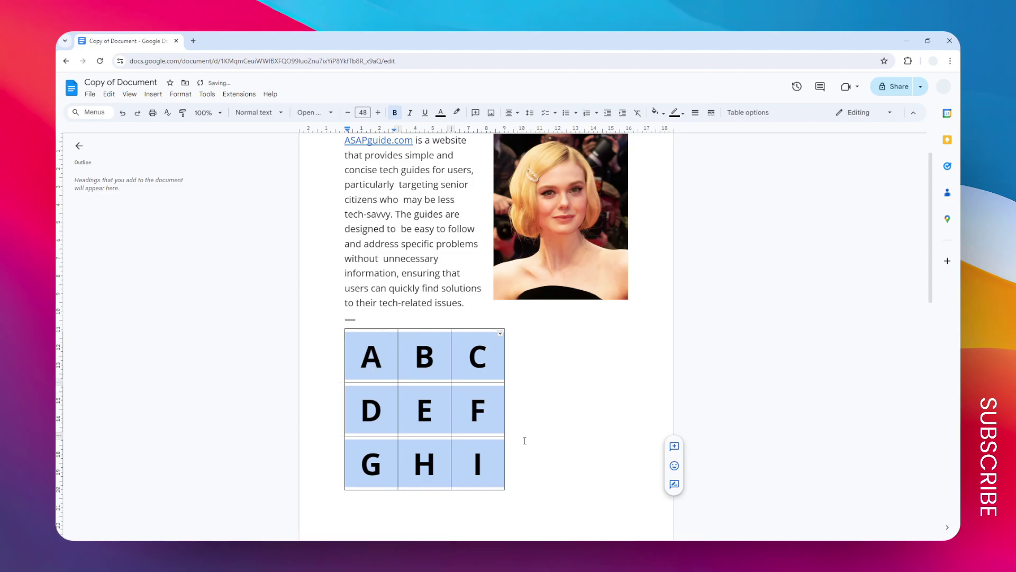
Select the whole A–I table and copy it
click(473, 463)
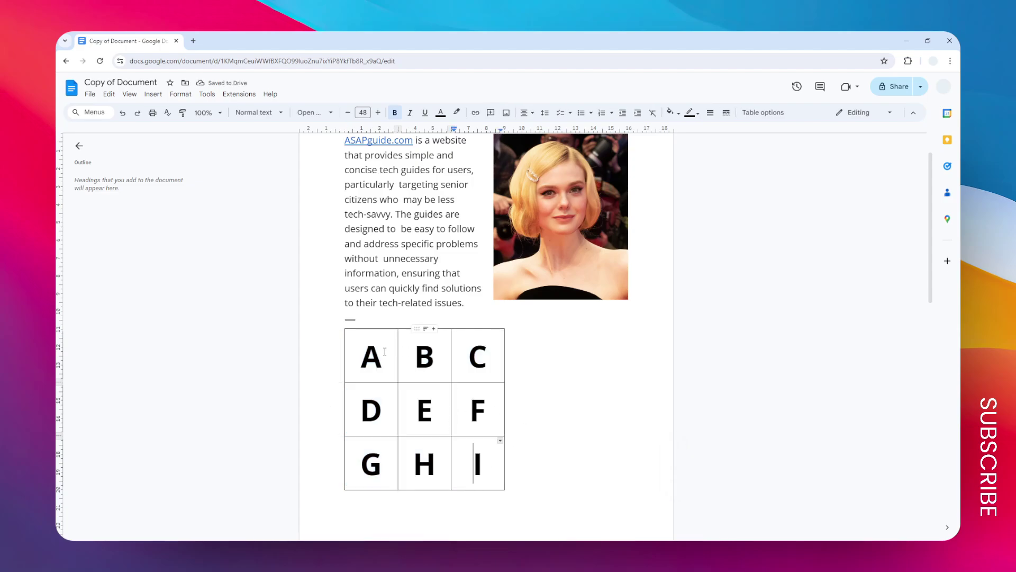
drag(493, 468, 369, 349)
right_click(429, 358)
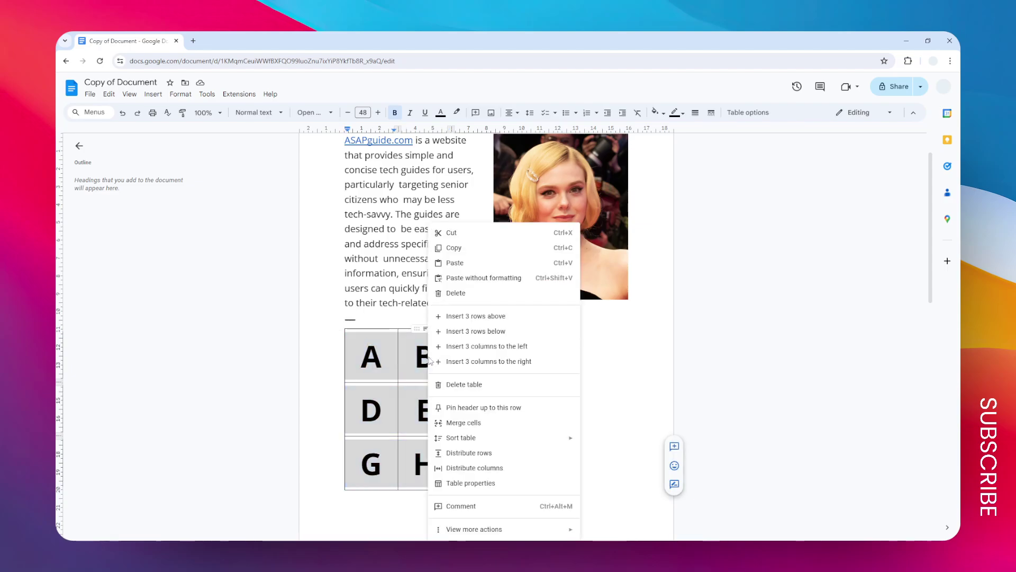
click(468, 255)
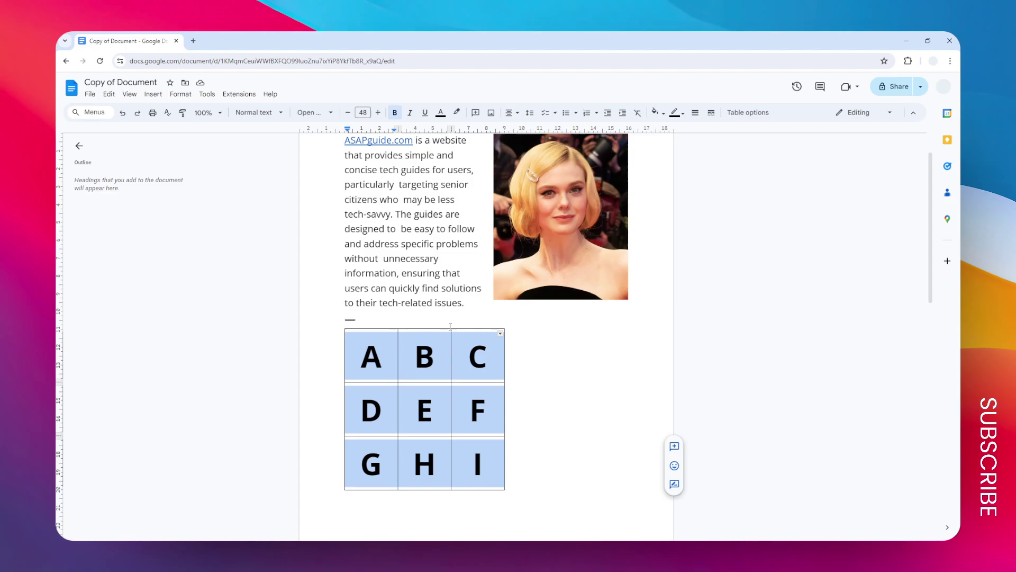
Insert a new drawing and paste the copied A–I table onto its canvas
click(153, 94)
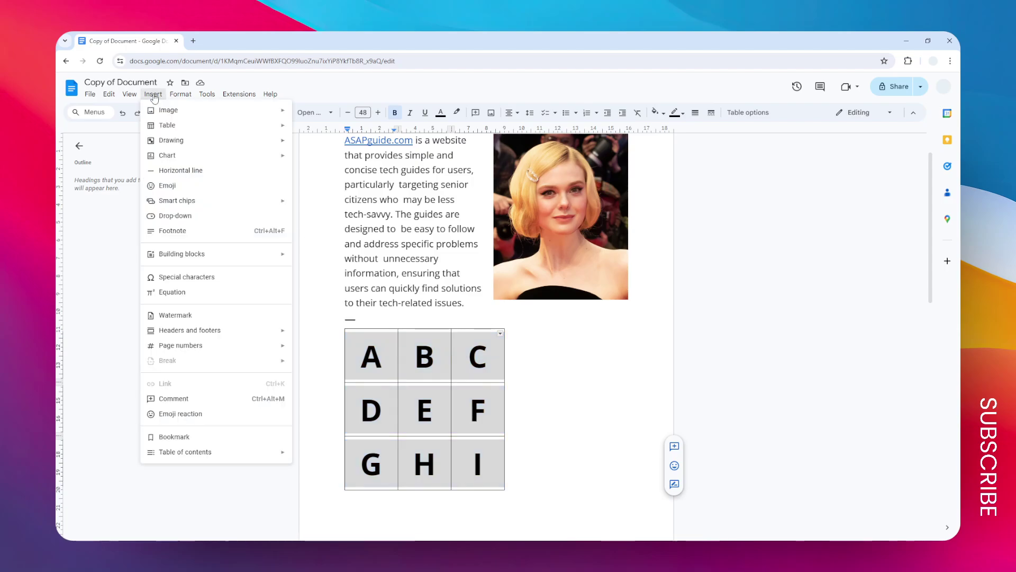
mouse_move(194, 147)
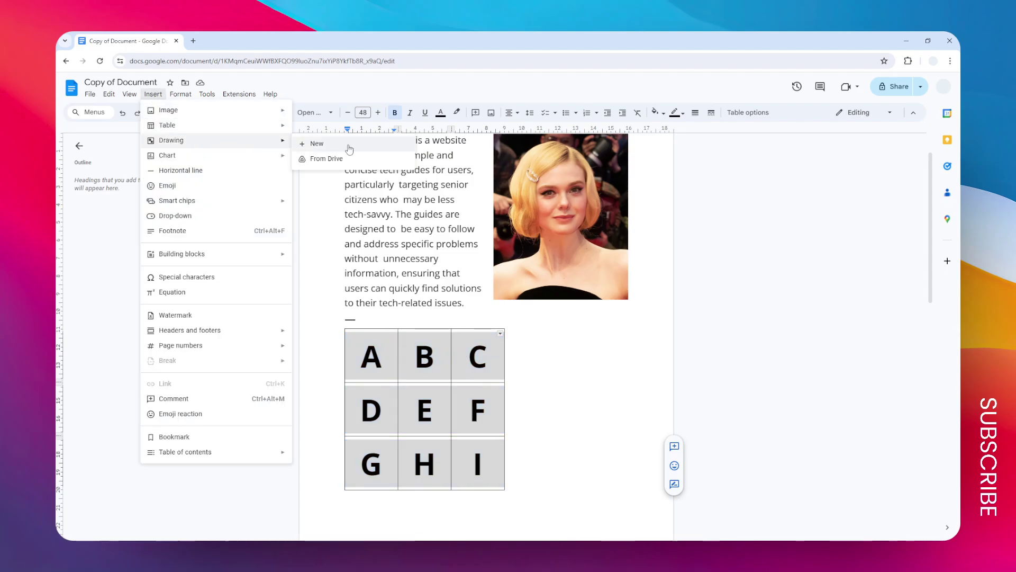
click(349, 147)
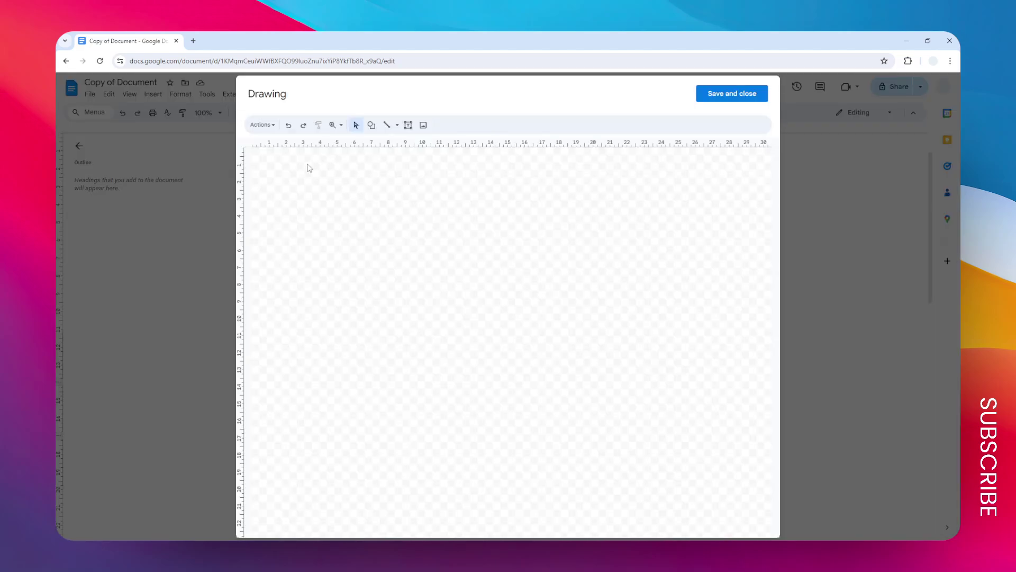
right_click(282, 182)
click(328, 219)
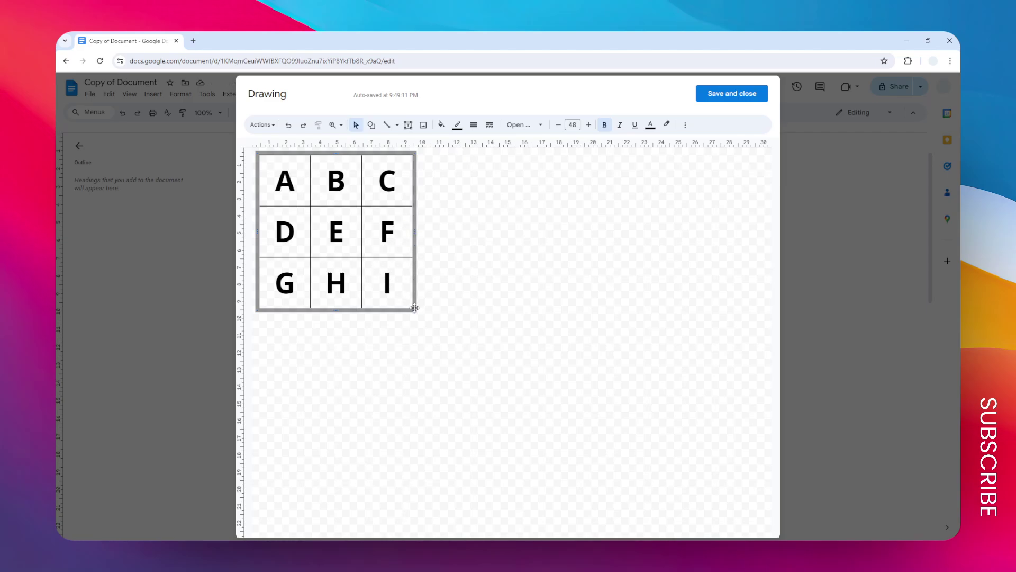
Resize the pasted table larger in the drawing, then save and close the drawing
drag(415, 310, 549, 395)
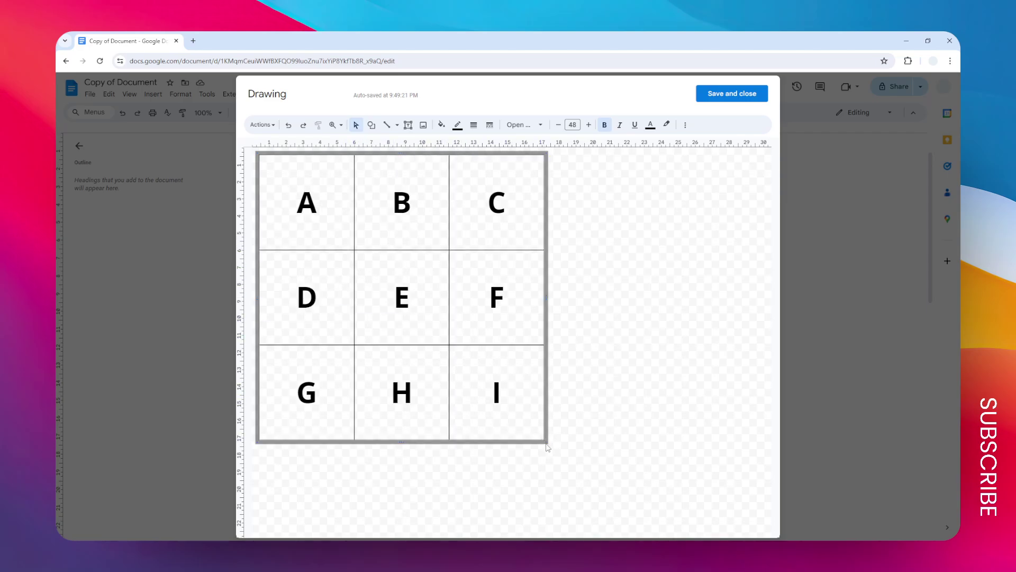
drag(547, 447, 375, 279)
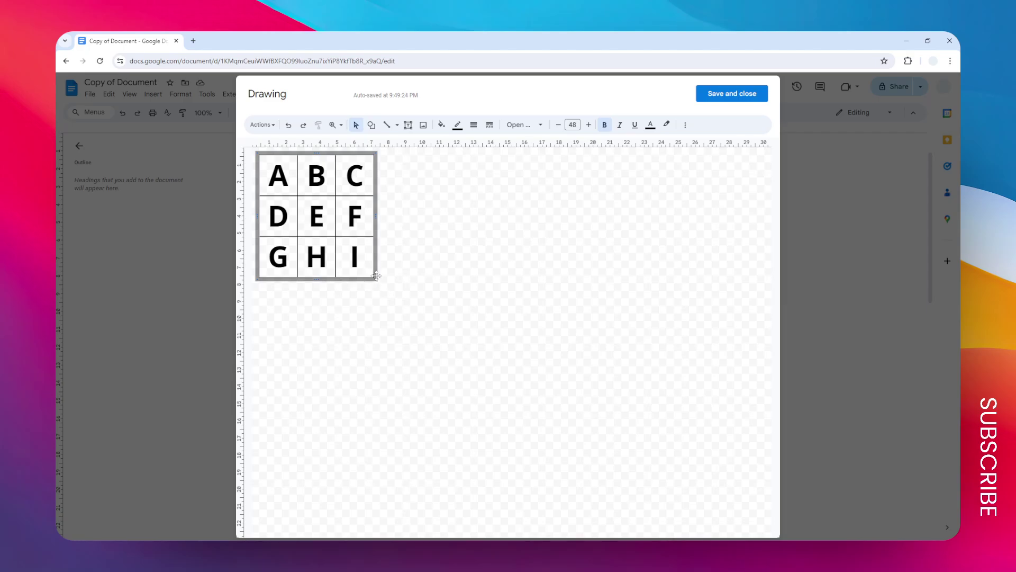
drag(374, 279, 355, 279)
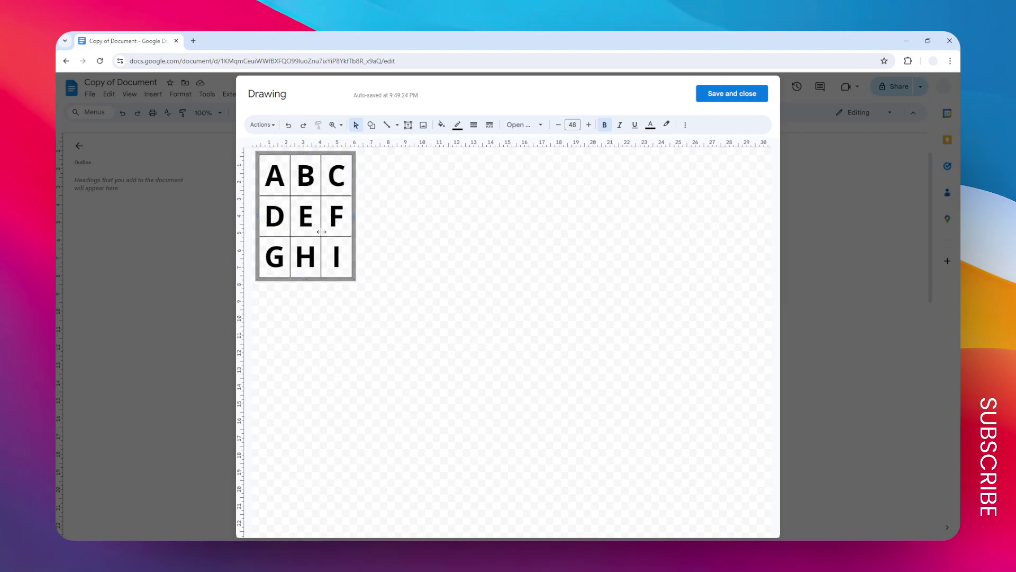
key(ctrl+z)
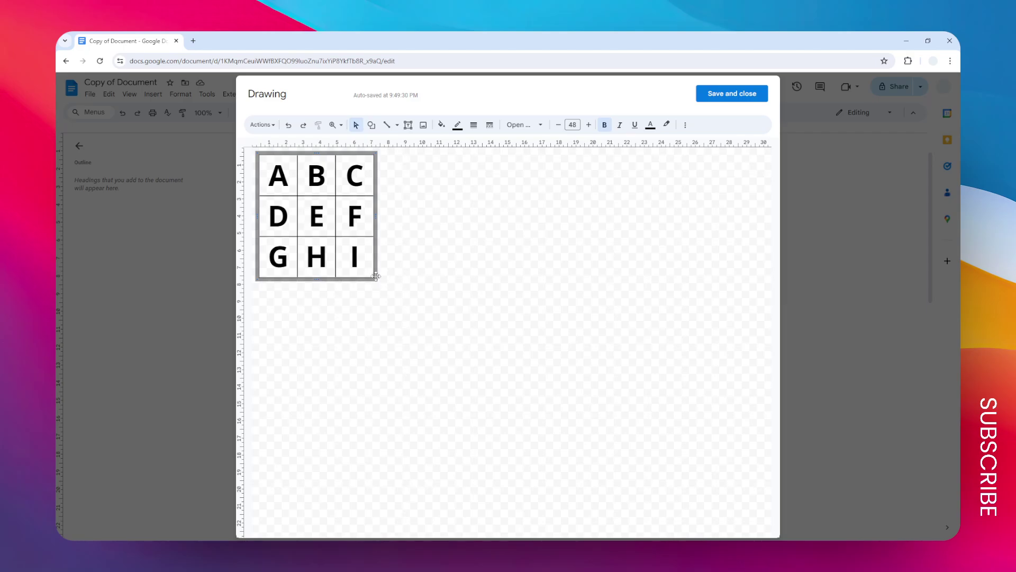
drag(374, 278, 508, 421)
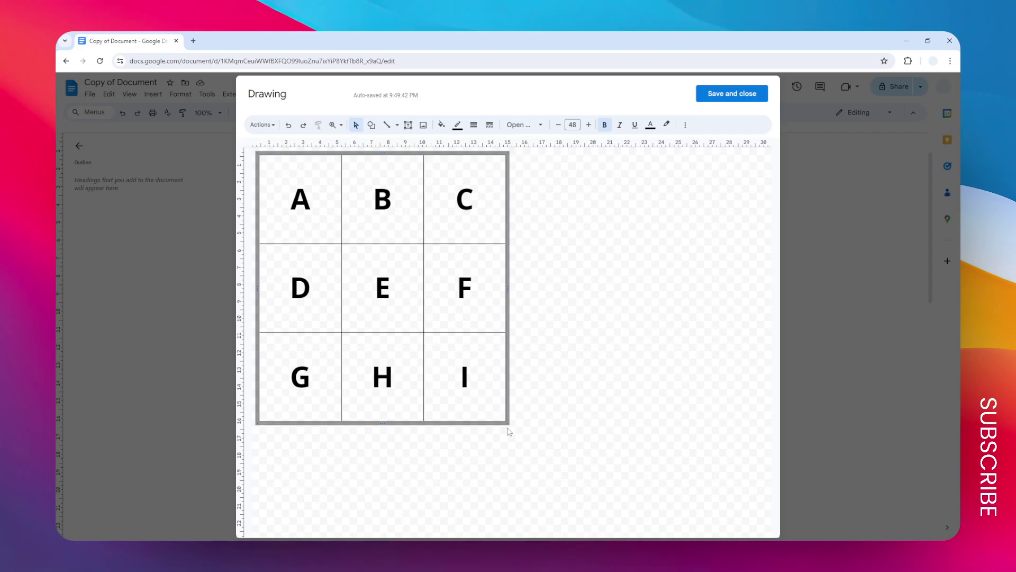
click(289, 127)
click(290, 127)
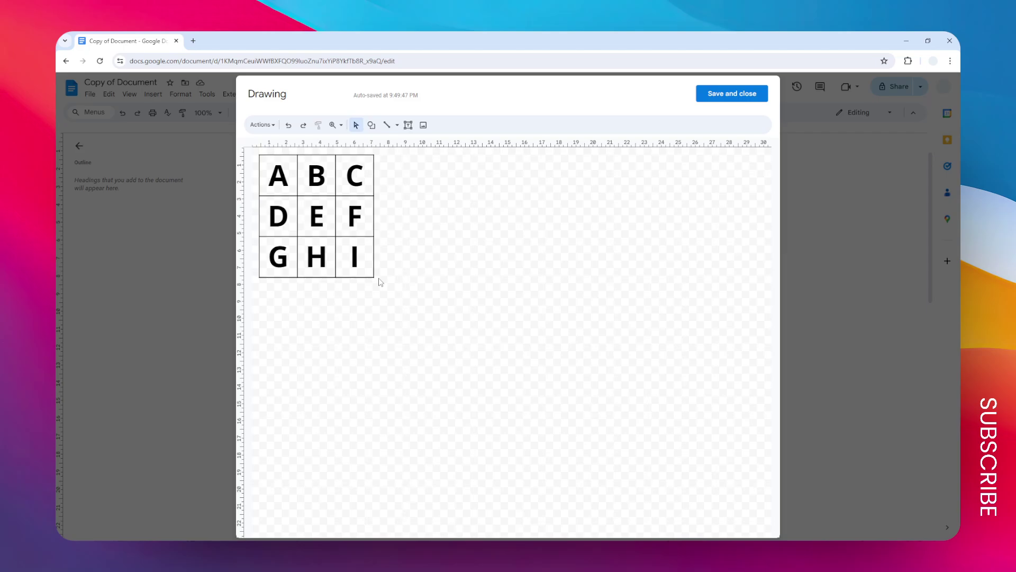
click(288, 126)
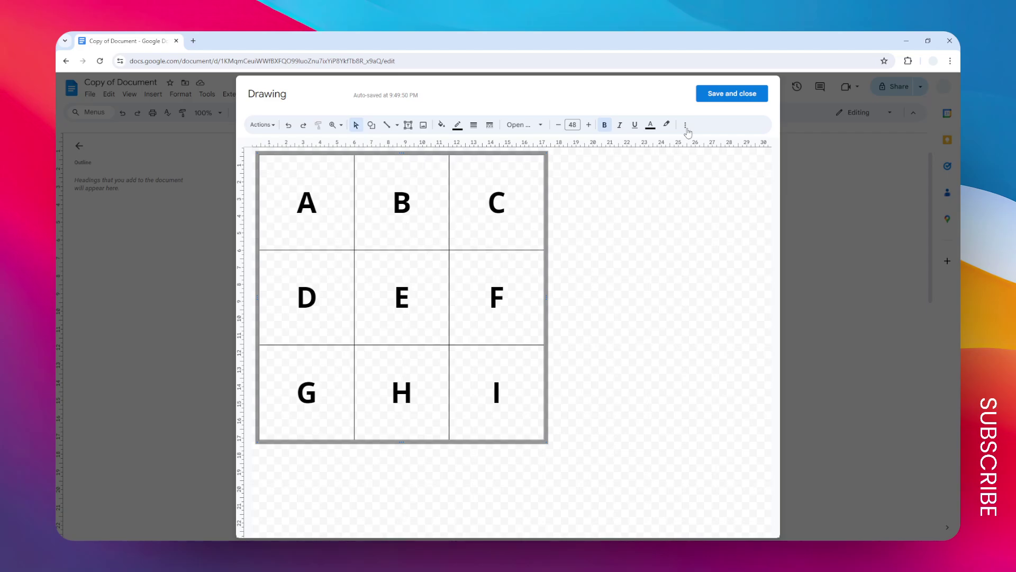
click(740, 95)
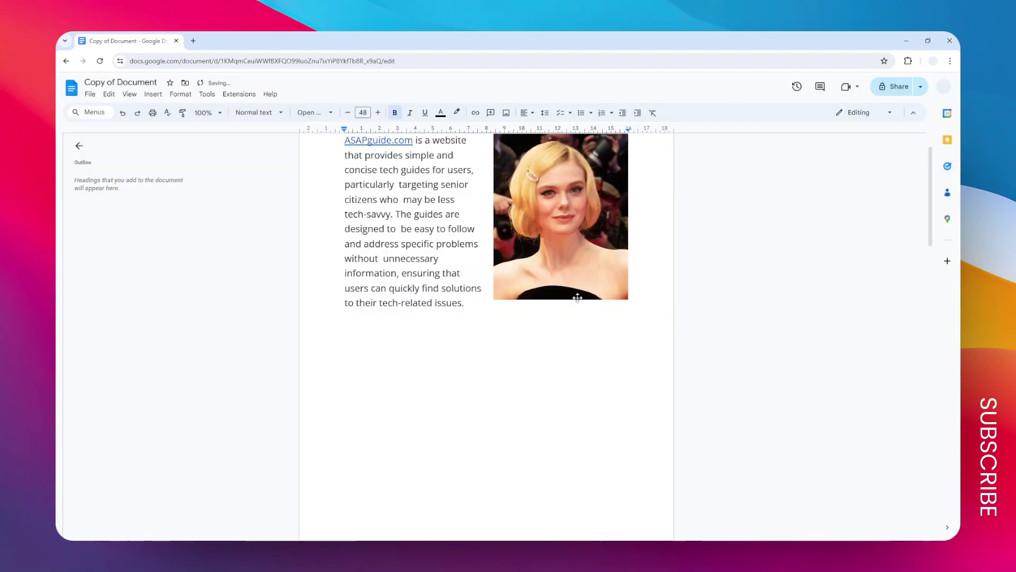
Shrink the table drawing in the document using its corner handle
scroll(476, 328, down, 7)
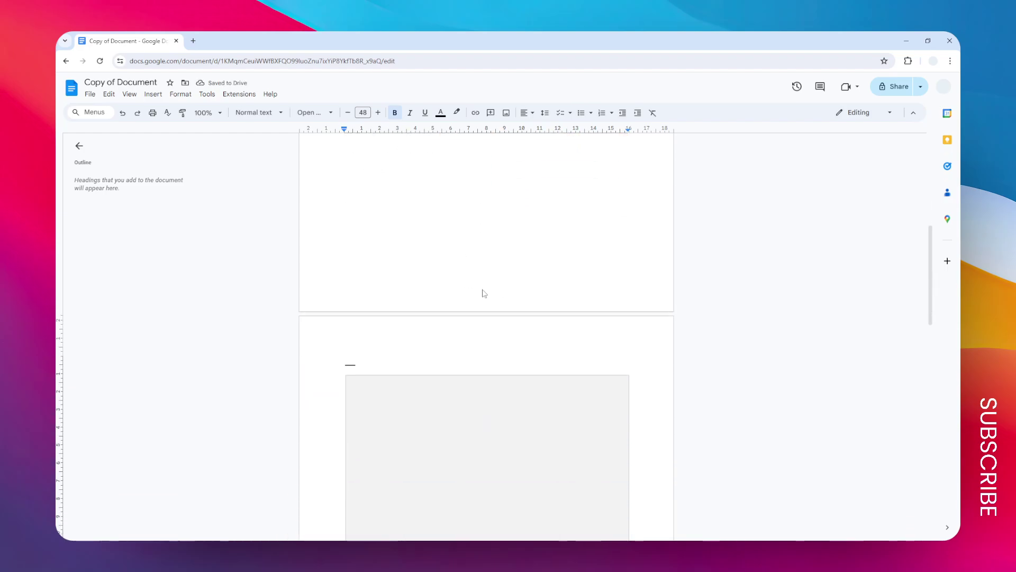
scroll(483, 293, down, 5)
click(522, 266)
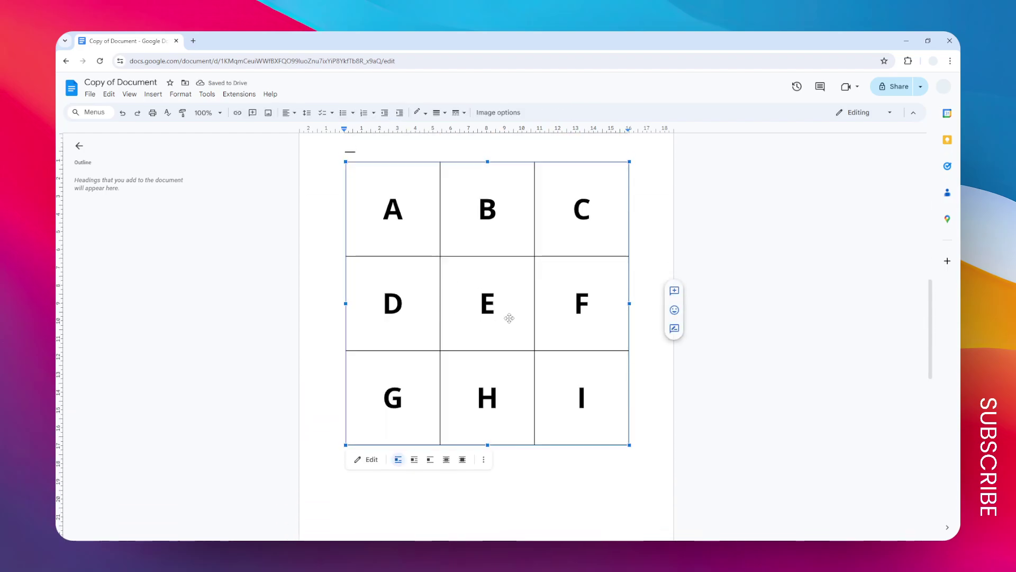
scroll(509, 318, up, 4)
scroll(592, 295, down, 6)
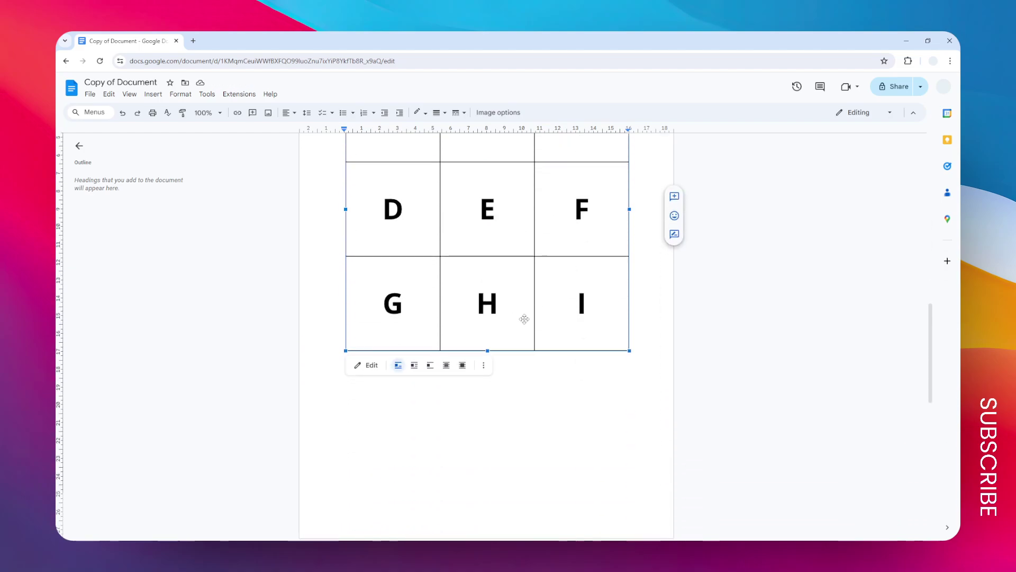
scroll(529, 308, up, 2)
scroll(514, 323, down, 1)
scroll(582, 402, up, 2)
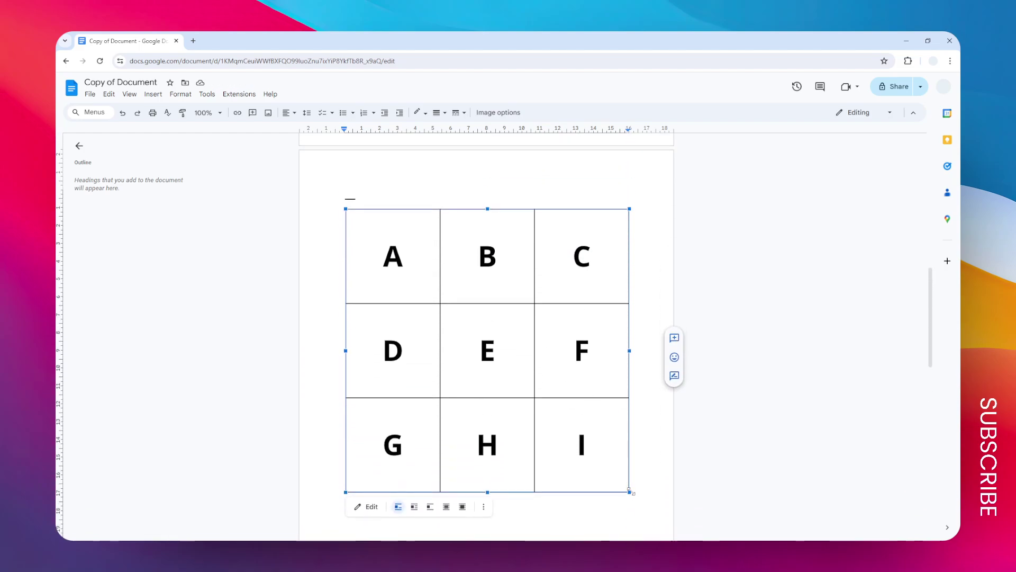
mouse_move(630, 492)
mouse_down()
mouse_move(495, 352)
mouse_move(503, 349)
mouse_up()
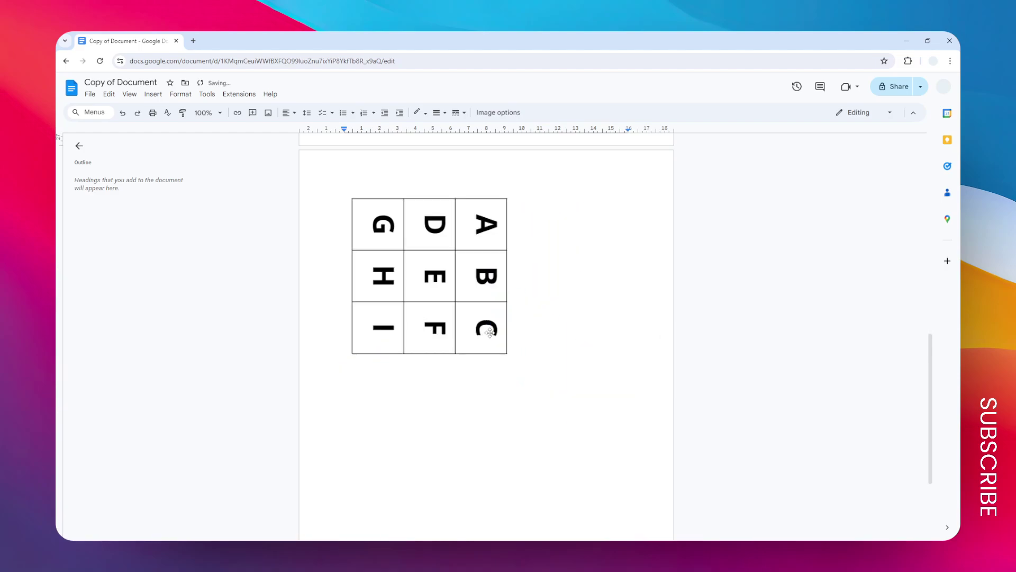
click(490, 332)
Delete the rotated drawing and select the upright A–I drawing below the paragraph
scroll(530, 339, up, 3)
scroll(539, 351, down, 4)
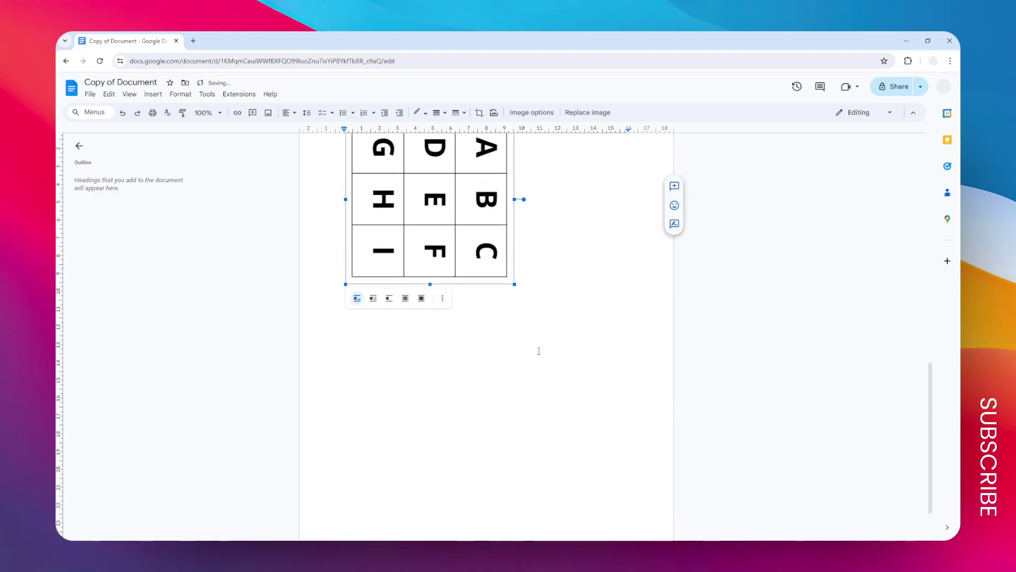
scroll(530, 341, up, 7)
scroll(522, 328, down, 5)
scroll(496, 315, up, 1)
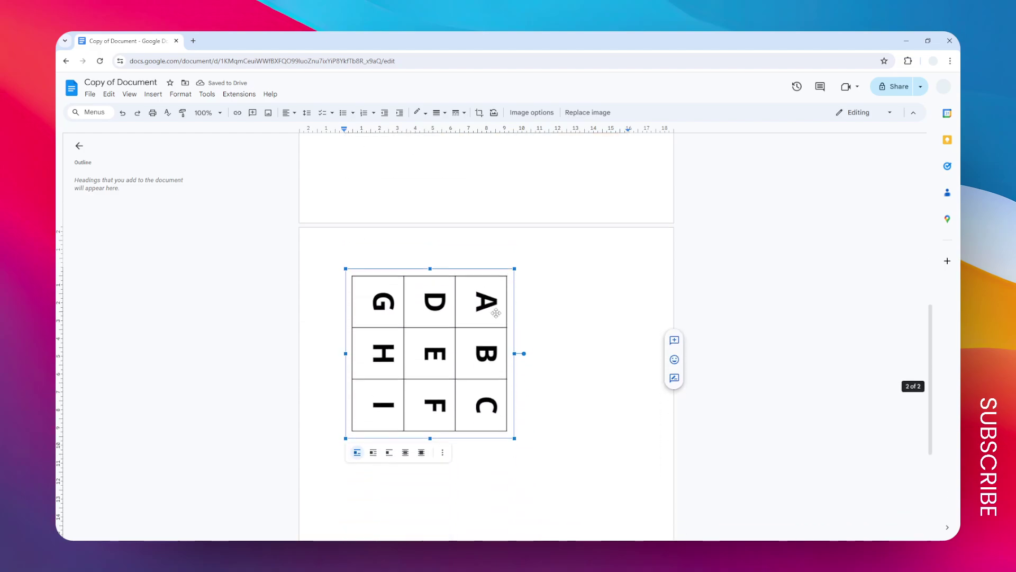
scroll(496, 313, up, 2)
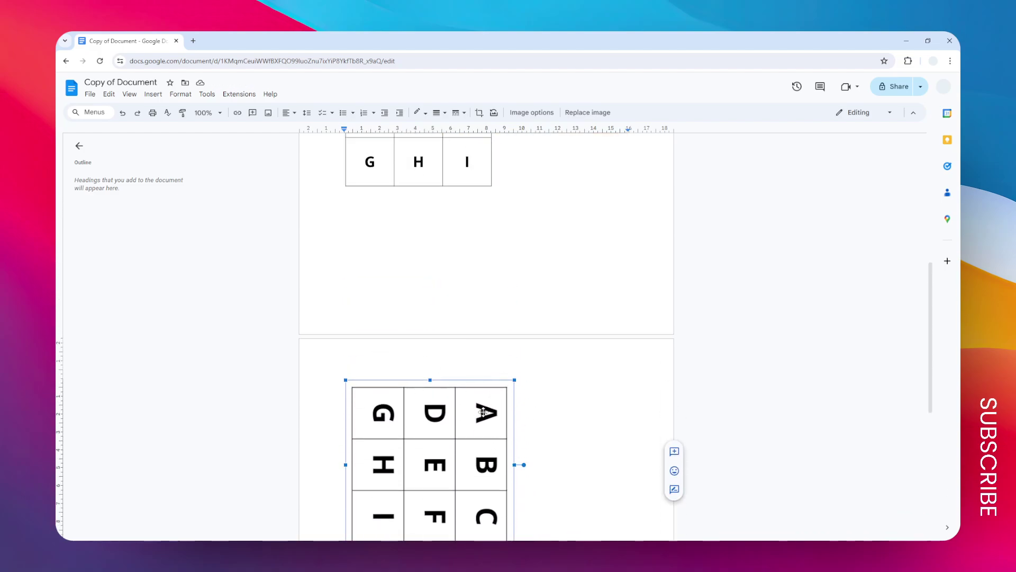
key(Delete)
scroll(477, 399, up, 5)
scroll(433, 329, down, 2)
click(415, 339)
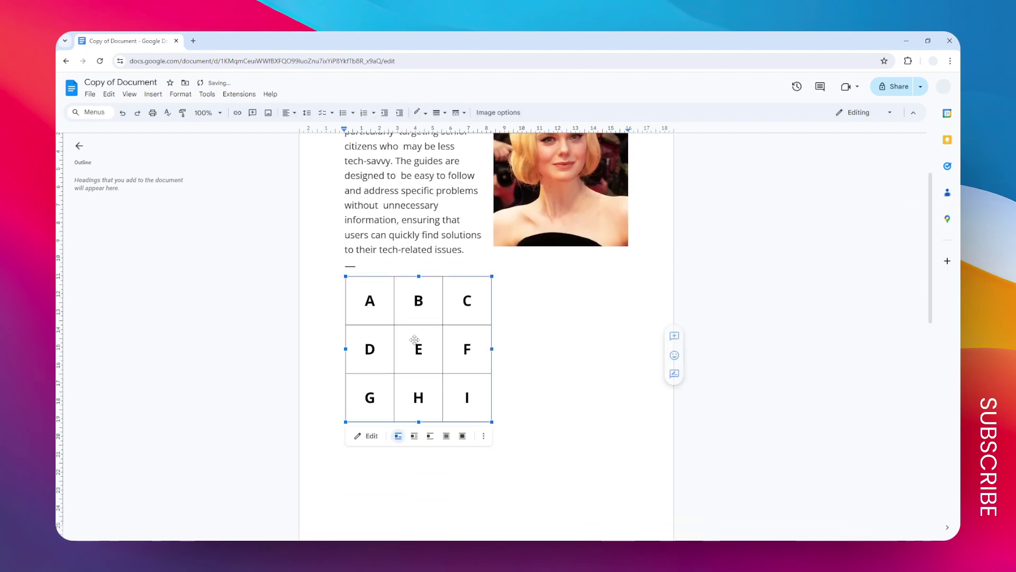
scroll(479, 394, down, 1)
Enlarge the A–I drawing, set it to wrap text, and nudge it slightly right
drag(491, 374, 553, 414)
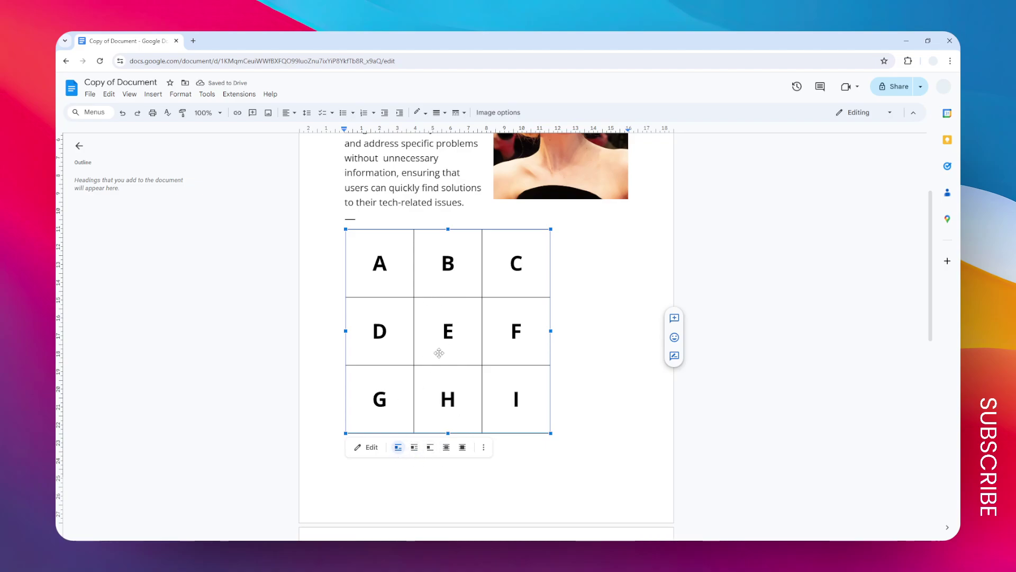
click(414, 448)
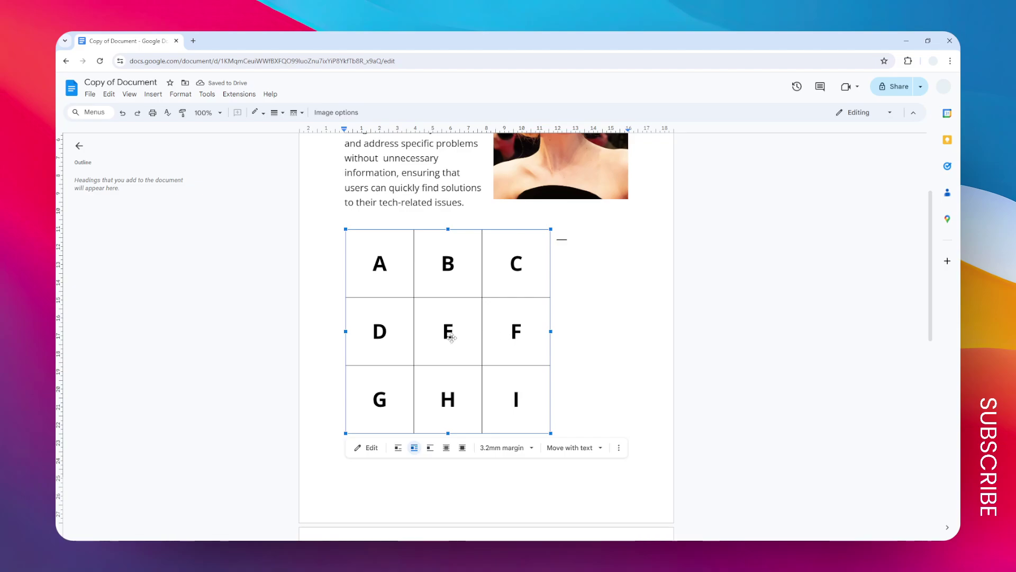
drag(451, 338, 482, 337)
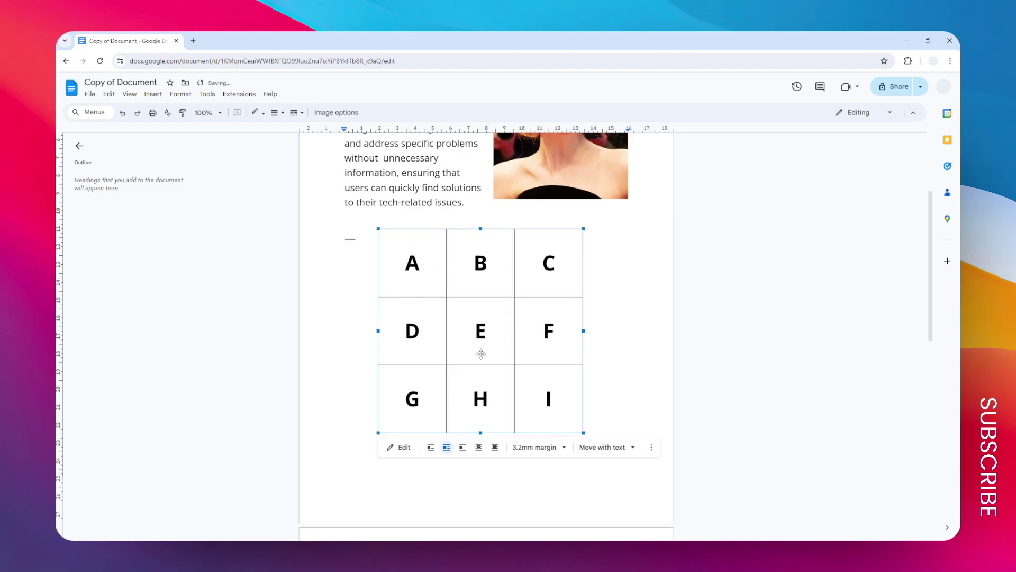
Change the drawing's top-middle letter B to X, save, and shrink the drawing slightly
click(402, 451)
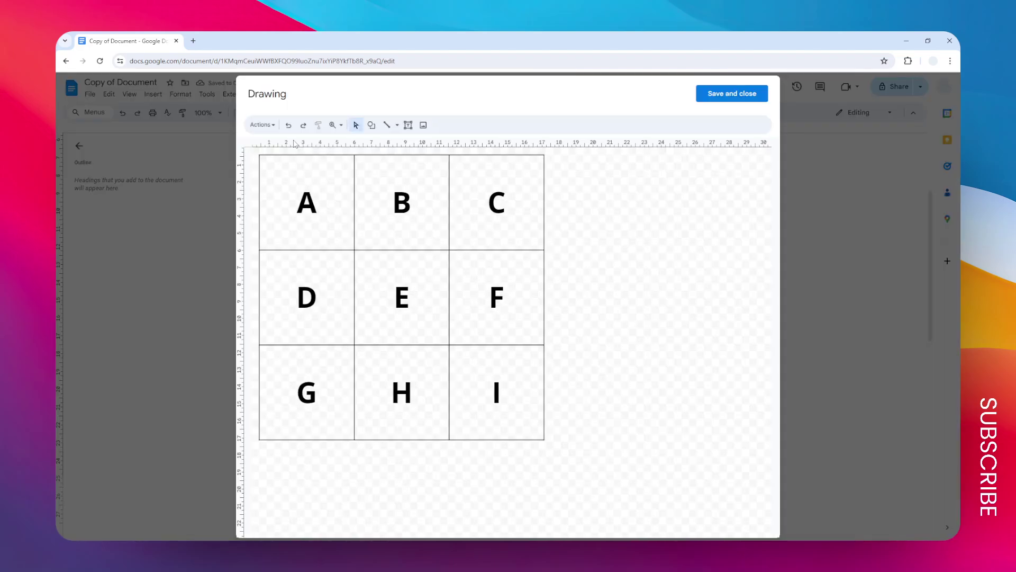
click(415, 192)
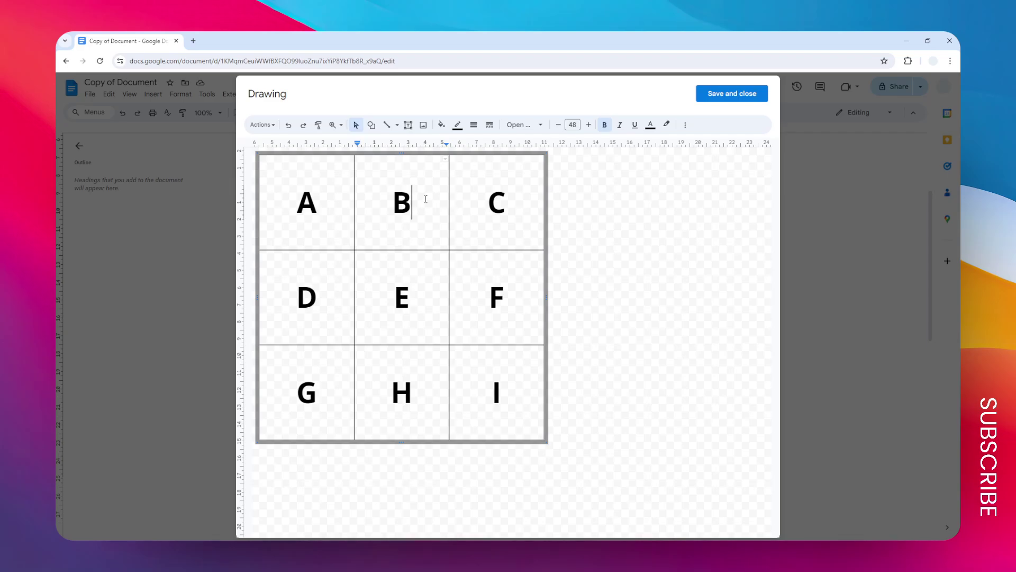
double_click(391, 203)
text(X)
click(732, 94)
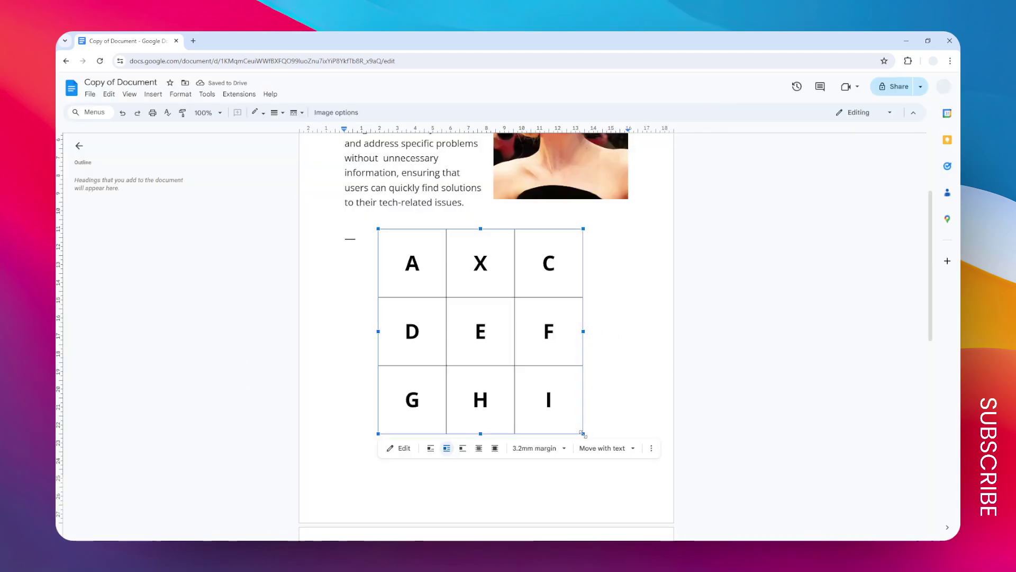
drag(583, 433, 539, 400)
scroll(681, 374, up, 3)
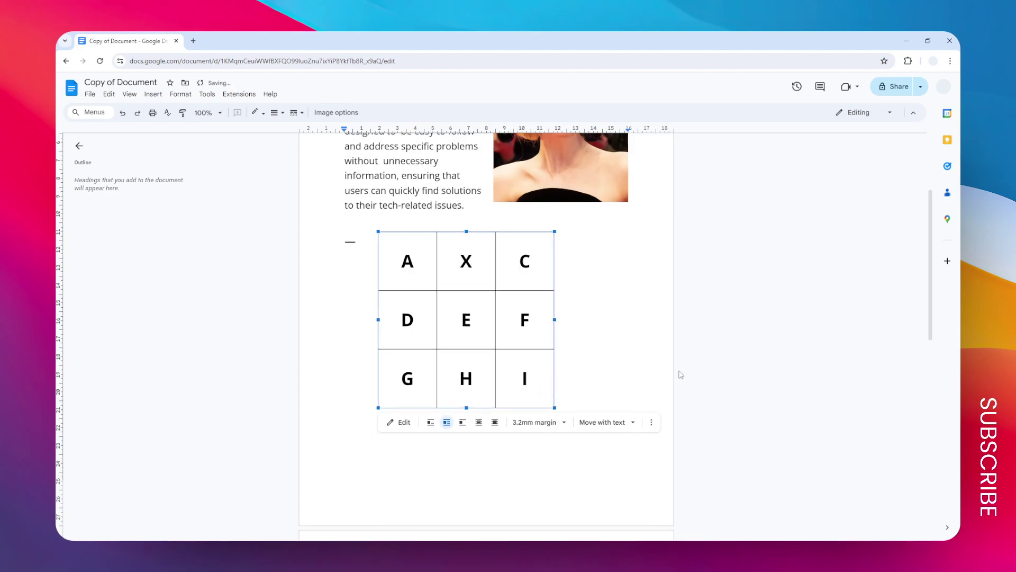